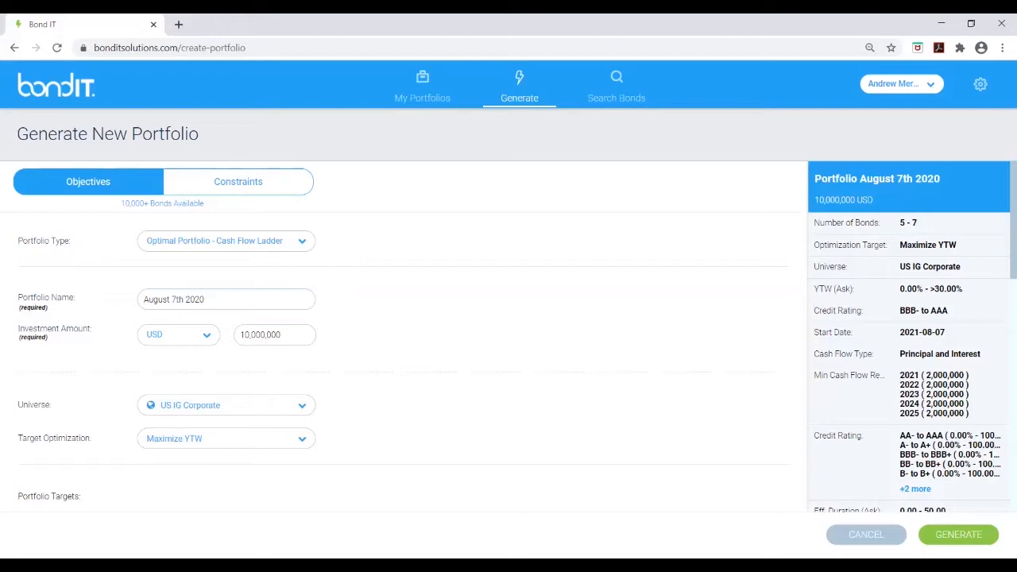
Set the target optimization to Maximize YTW
{"action": "left_click", "coordinate": [227, 438]}
{"action": "scroll", "coordinate": [226, 420], "scroll_direction": "down", "scroll_amount": 1}
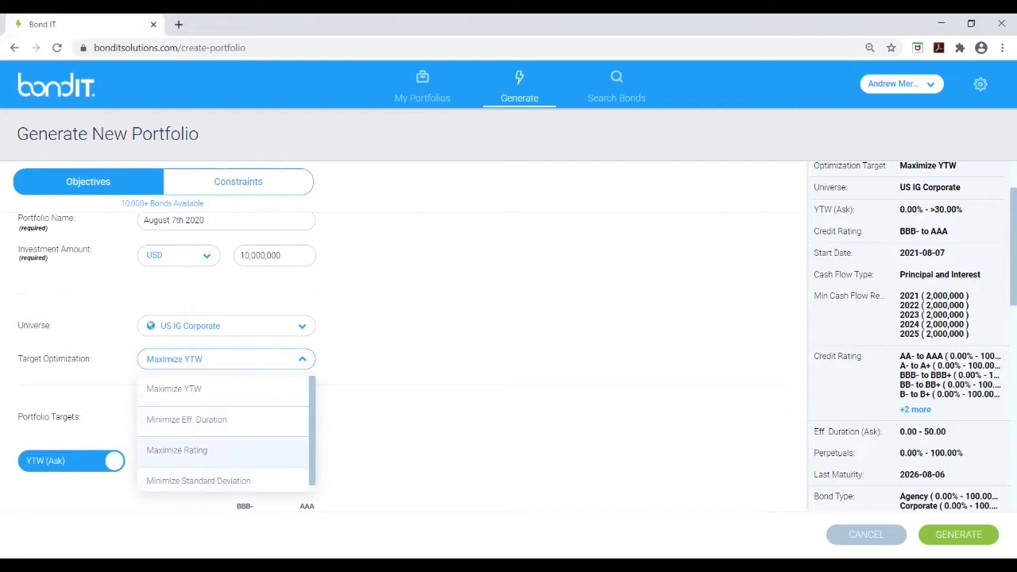
{"action": "left_click", "coordinate": [178, 388]}
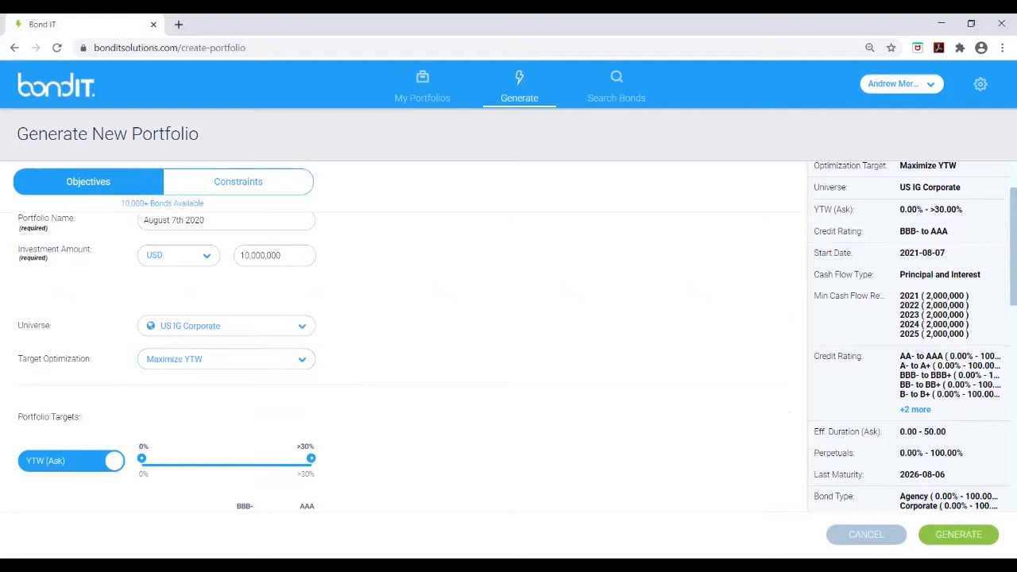
Switch off the YTW (Ask) portfolio target and raise the minimum credit rating target to A-
{"action": "scroll", "coordinate": [509, 336], "scroll_direction": "down", "scroll_amount": 1}
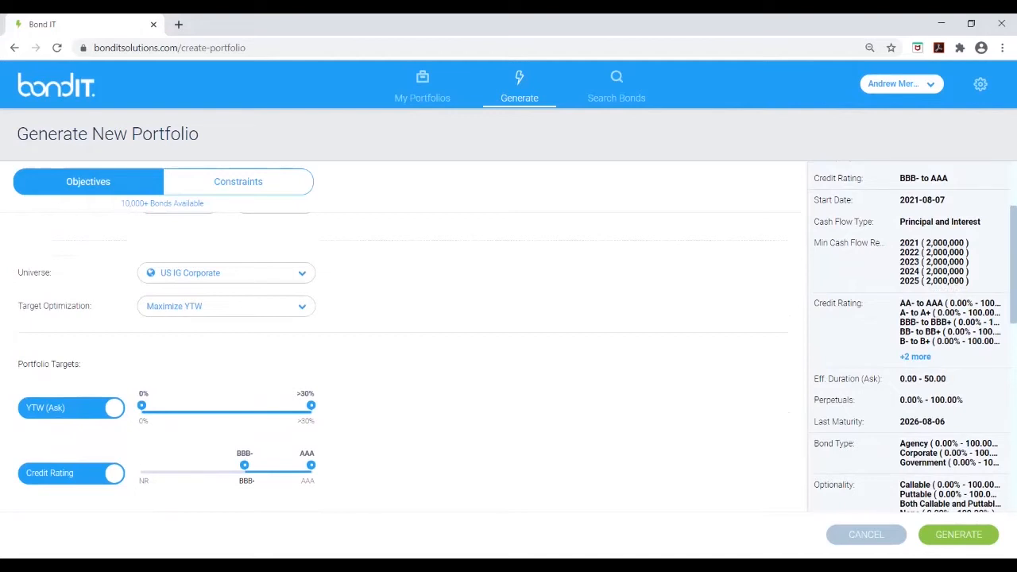
{"action": "left_click", "coordinate": [72, 408]}
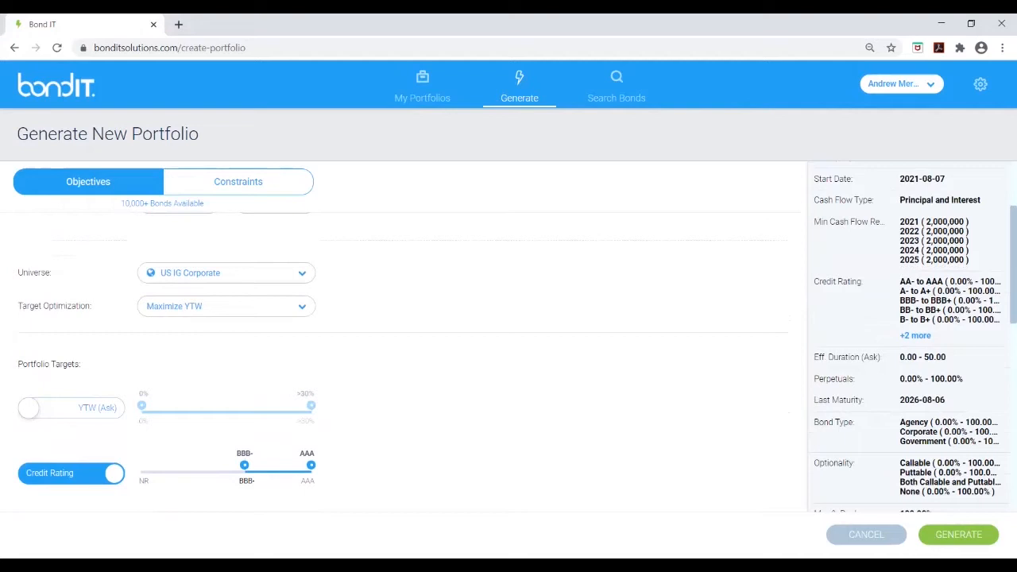
{"action": "left_click_drag", "start_coordinate": [245, 464], "coordinate": [267, 464]}
Set the cash flow frequency to Semi Annual and the cash flow type to Principal and Interest
{"action": "scroll", "coordinate": [508, 341], "scroll_direction": "down", "scroll_amount": 3}
{"action": "scroll", "coordinate": [508, 342], "scroll_direction": "down", "scroll_amount": 2}
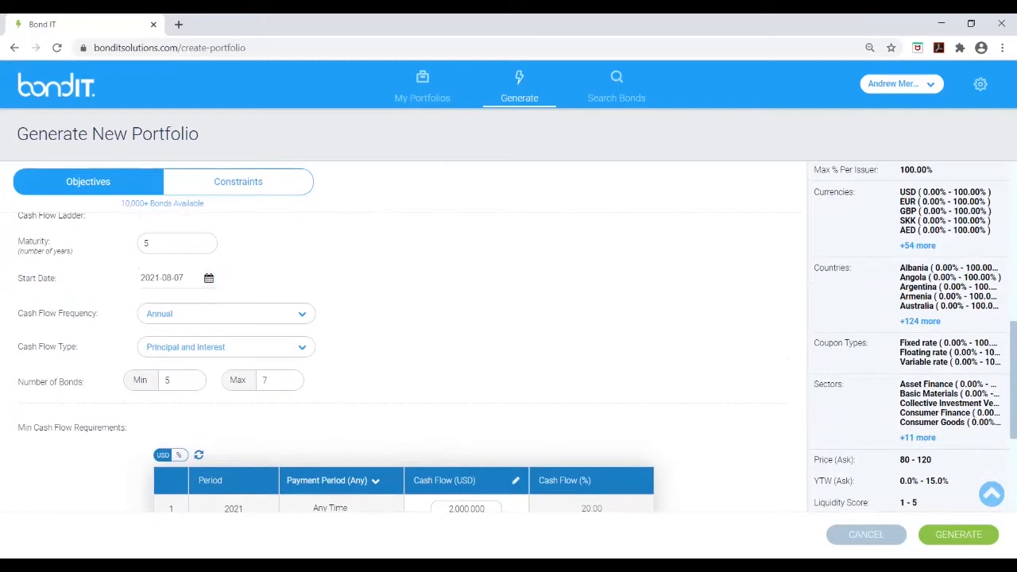
{"action": "left_click", "coordinate": [302, 314]}
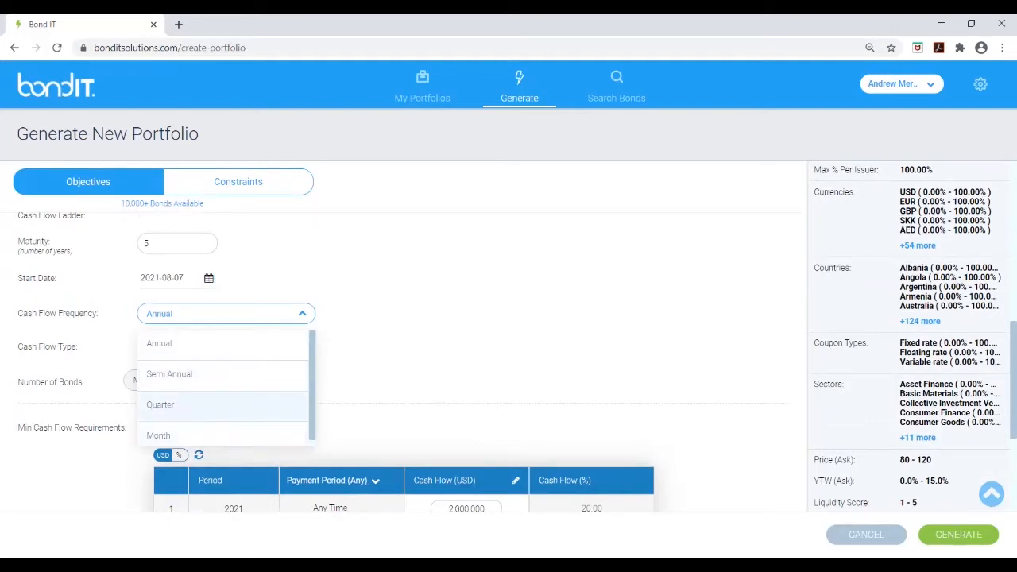
{"action": "left_click", "coordinate": [183, 373]}
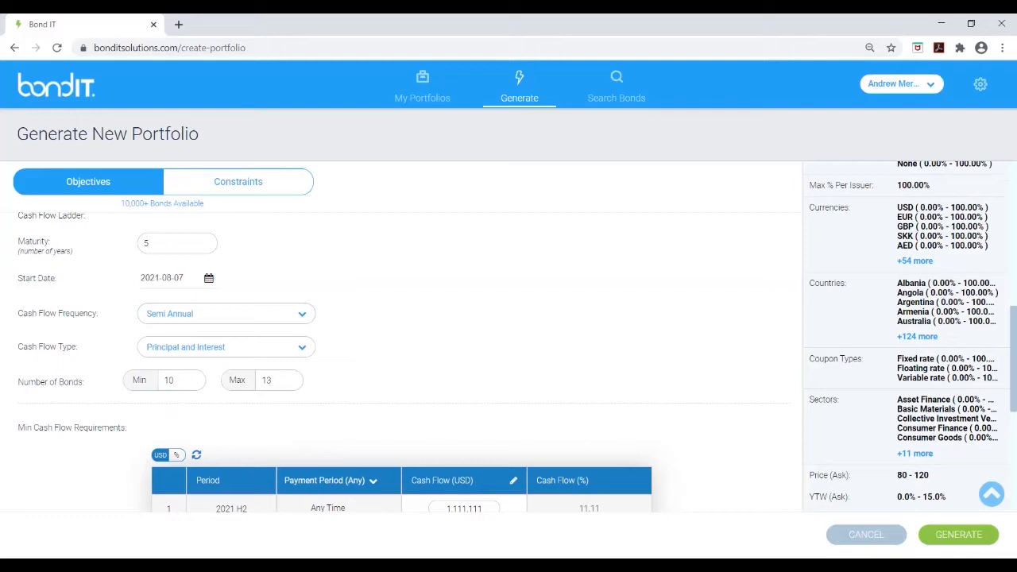
{"action": "left_click", "coordinate": [302, 347]}
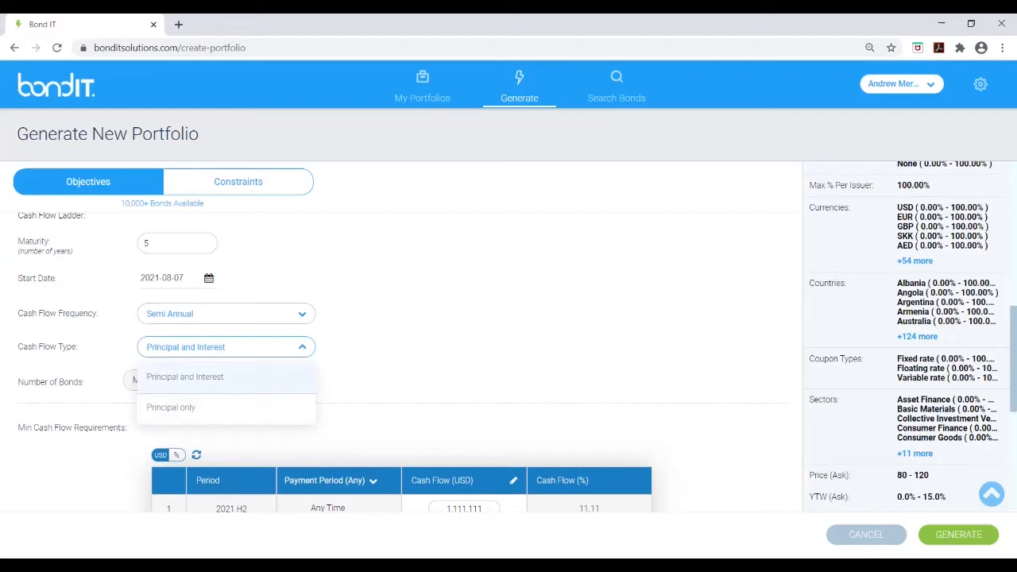
{"action": "left_click", "coordinate": [226, 377]}
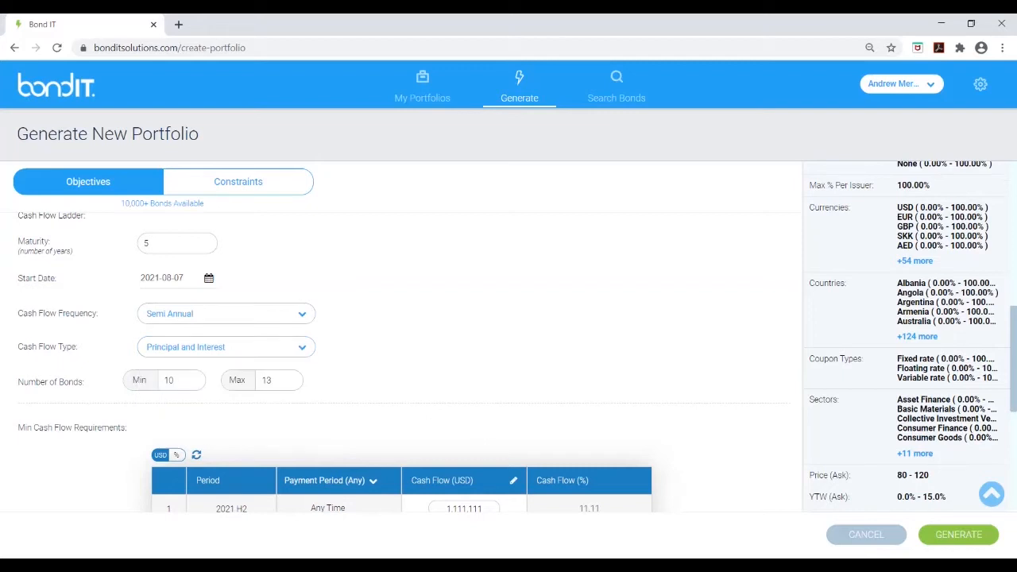
Set the number of bonds to a minimum of 20 and a maximum of 30
{"action": "double_click", "coordinate": [172, 381]}
{"action": "type", "text": "20"}
{"action": "key", "text": "Tab"}
{"action": "type", "text": "30"}
Toggle the minimum cash flow requirements table to percentage display and back to USD
{"action": "scroll", "coordinate": [508, 334], "scroll_direction": "down", "scroll_amount": 3}
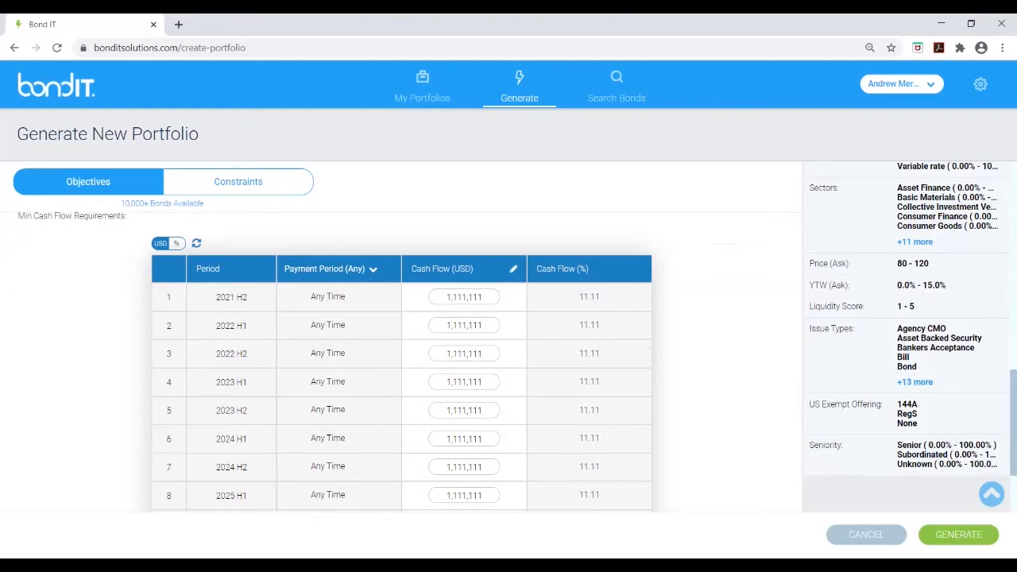
{"action": "left_click", "coordinate": [176, 244]}
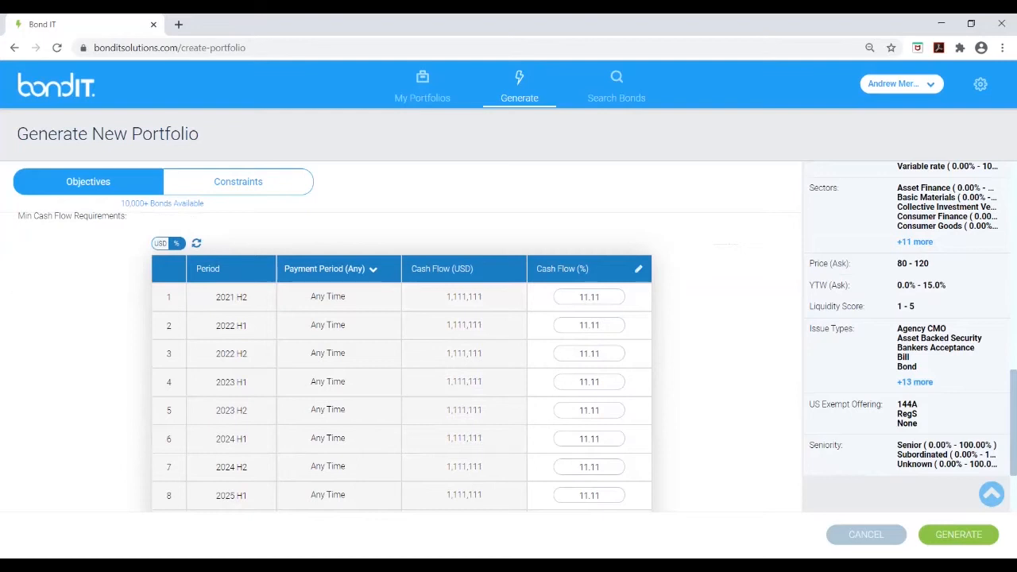
{"action": "left_click", "coordinate": [160, 244]}
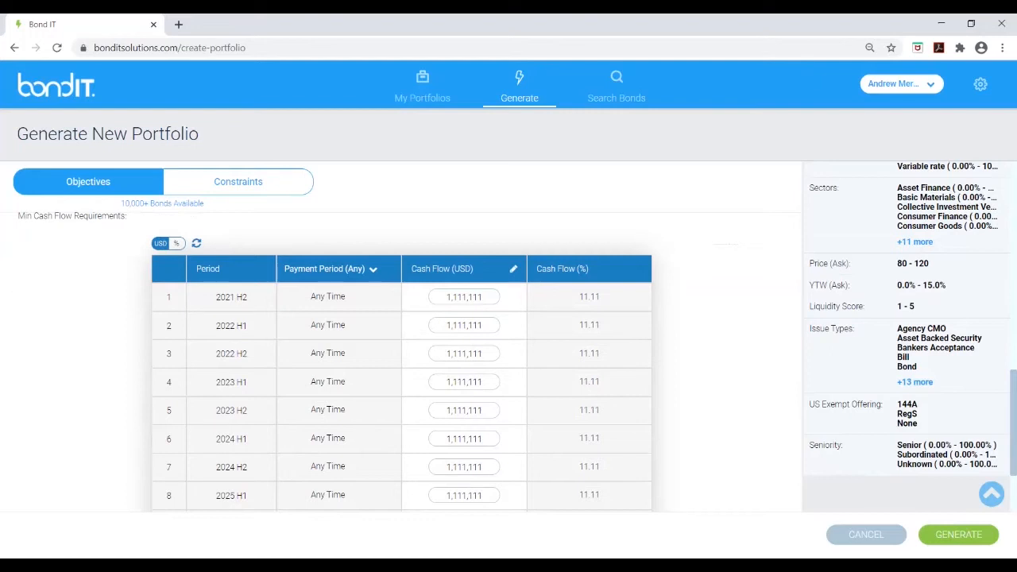
{"action": "scroll", "coordinate": [397, 357], "scroll_direction": "up", "scroll_amount": 3}
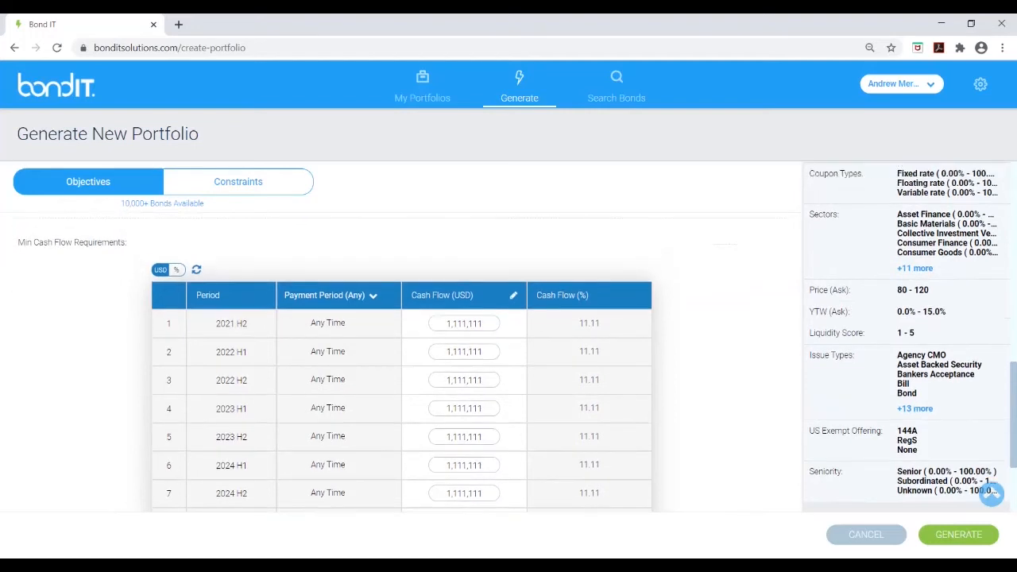
{"action": "scroll", "coordinate": [397, 358], "scroll_direction": "up", "scroll_amount": 5}
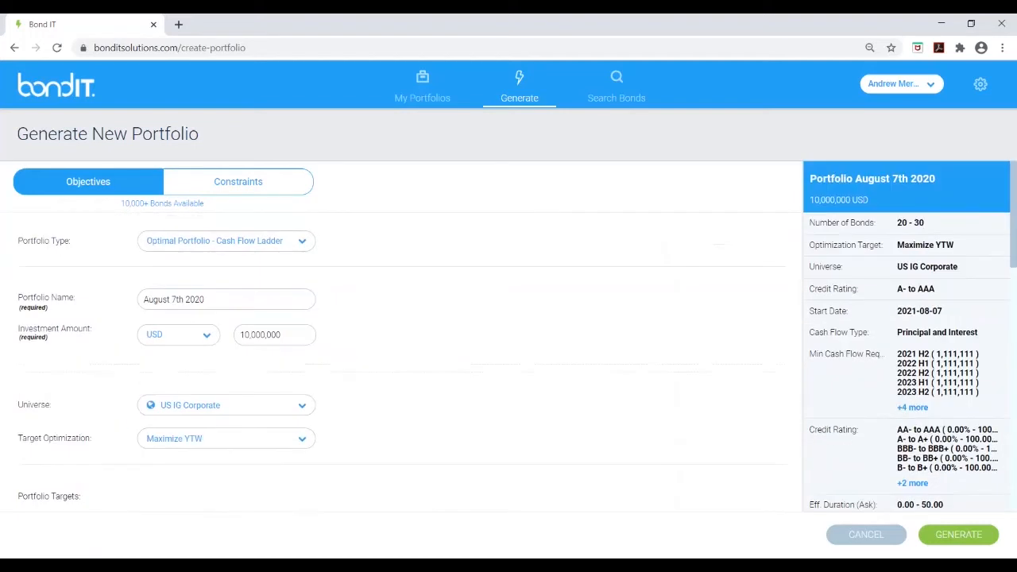
Open the constraints and exclude the Non-rated, D to CCC+, B- to B+ and BB- to BB+ credit ratings
{"action": "left_click", "coordinate": [238, 181]}
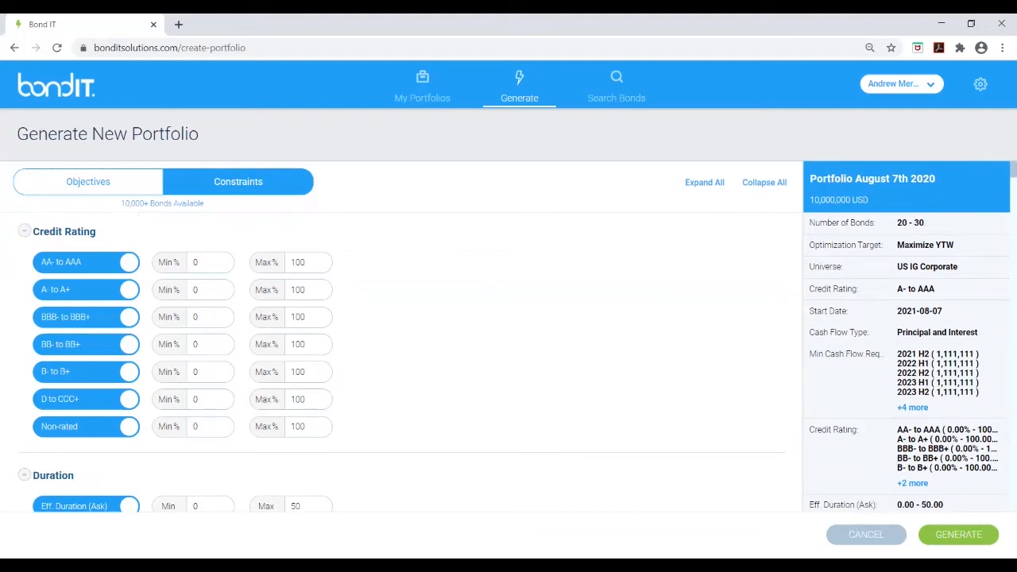
{"action": "left_click", "coordinate": [86, 427]}
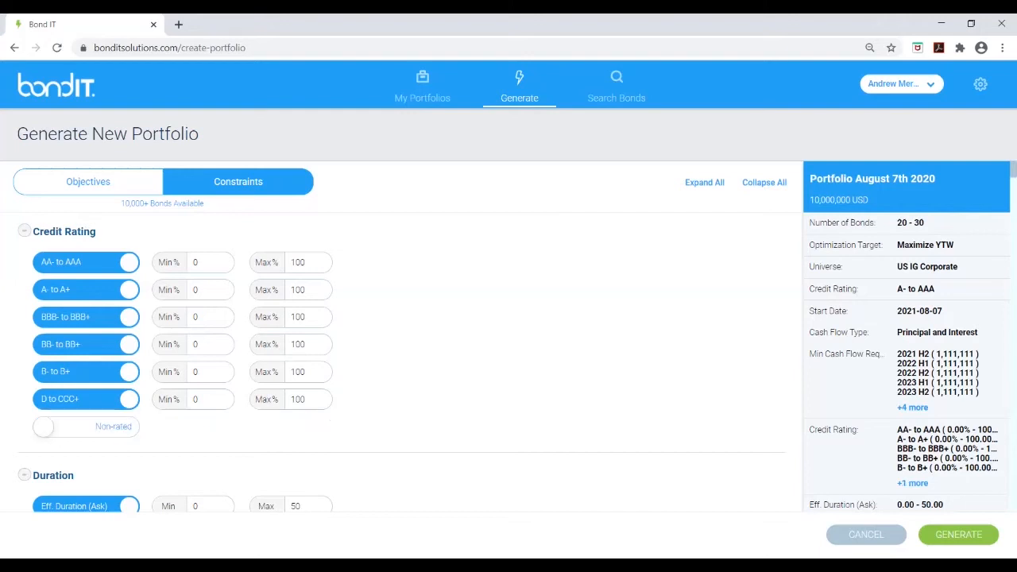
{"action": "left_click", "coordinate": [86, 398]}
{"action": "left_click", "coordinate": [86, 372]}
{"action": "left_click", "coordinate": [86, 344]}
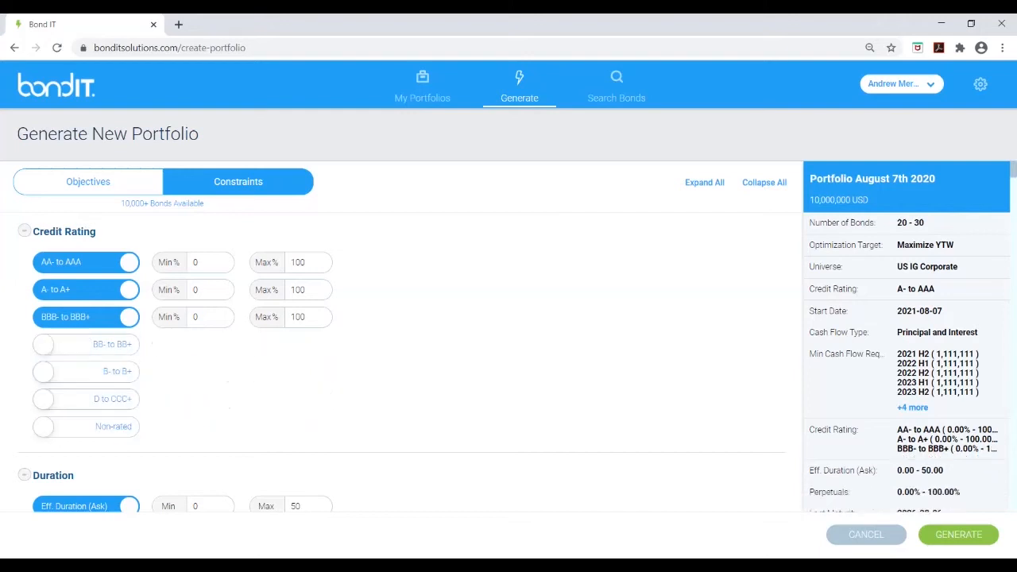
Set the maximum allocation for BBB- to BBB+ bonds to 25%
{"action": "left_click_drag", "start_coordinate": [304, 316], "coordinate": [291, 316]}
{"action": "type", "text": "25"}
{"action": "scroll", "coordinate": [508, 342], "scroll_direction": "down", "scroll_amount": 2}
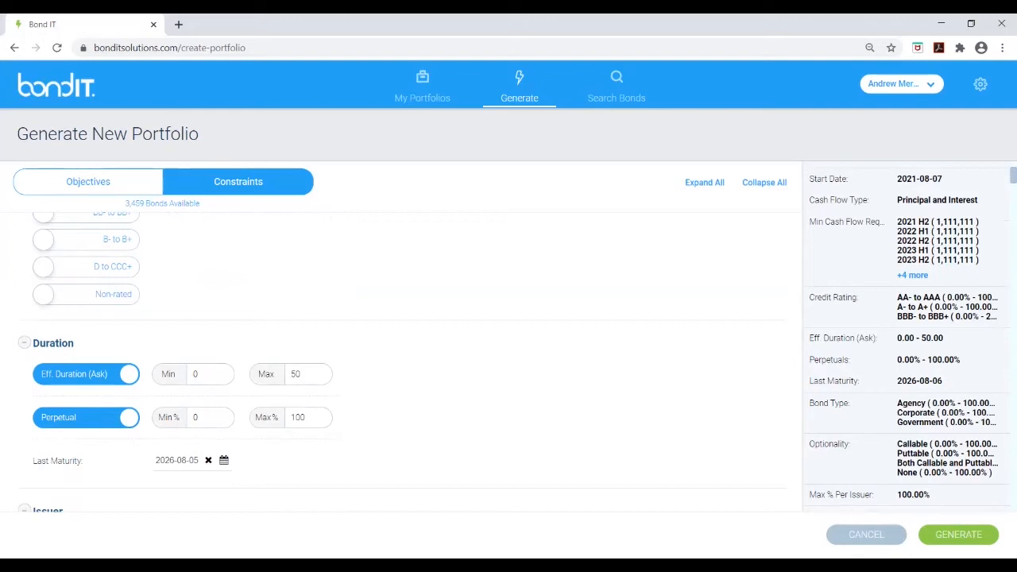
Set the maximum percentage per issuer to 5%
{"action": "left_click", "coordinate": [24, 343]}
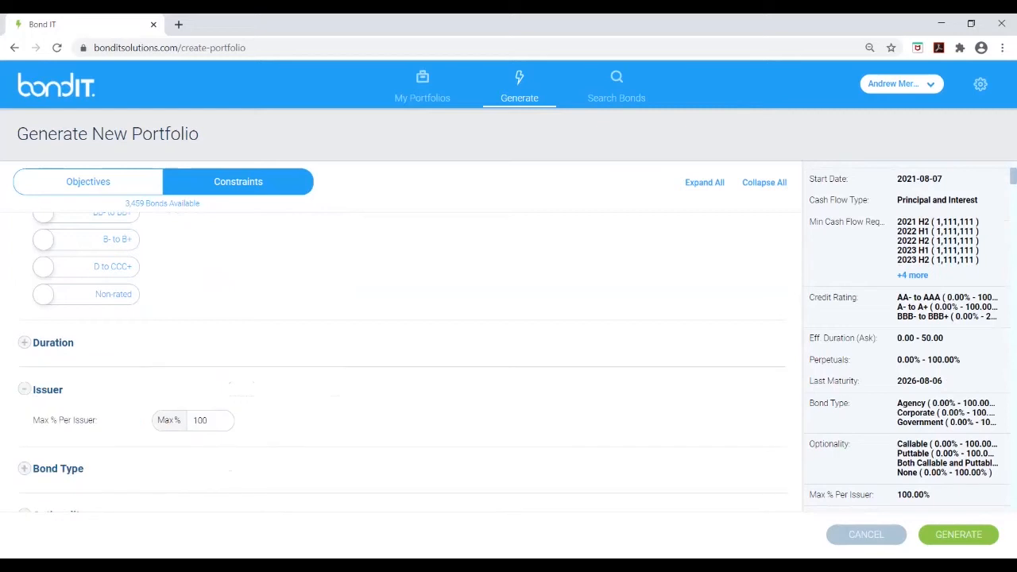
{"action": "key", "text": "shift+Left"}
{"action": "key", "text": "shift+Left"}
{"action": "key", "text": "shift+Left"}
{"action": "type", "text": "5"}
{"action": "left_click", "coordinate": [24, 389]}
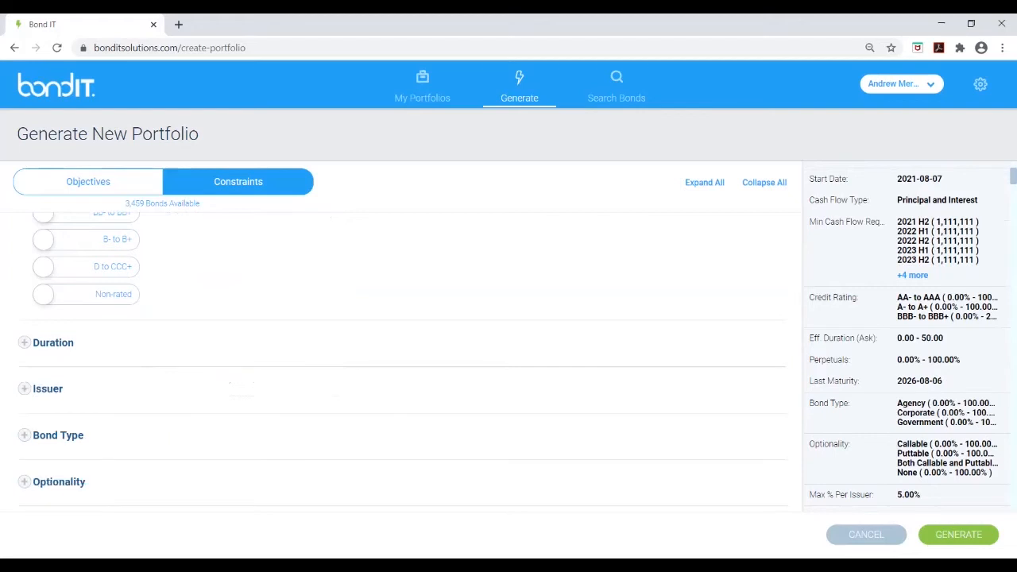
Restrict the currencies constraint to USD only
{"action": "scroll", "coordinate": [402, 362], "scroll_direction": "down", "scroll_amount": 3}
{"action": "scroll", "coordinate": [402, 362], "scroll_direction": "down", "scroll_amount": 1}
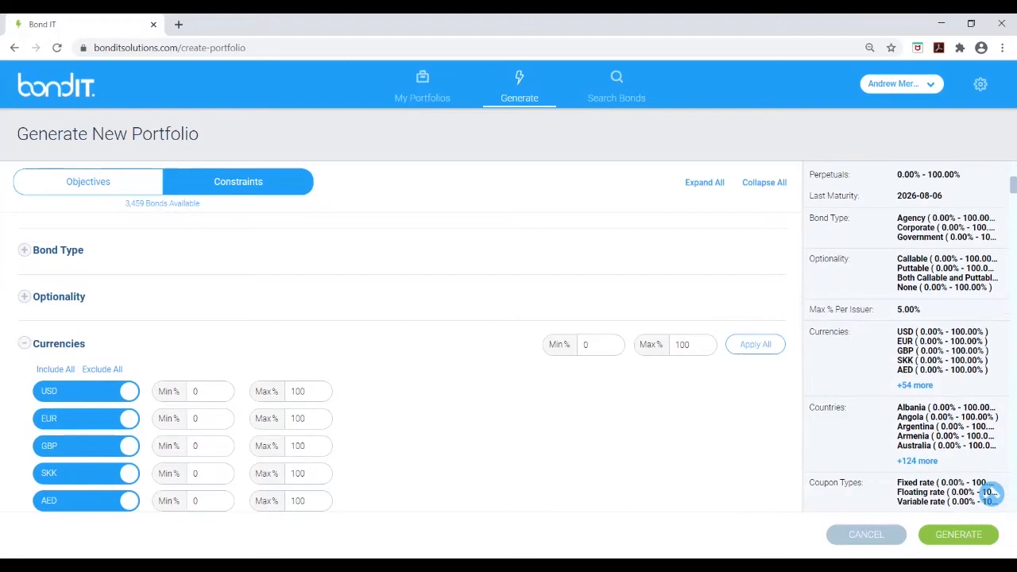
{"action": "left_click", "coordinate": [102, 369]}
{"action": "left_click", "coordinate": [86, 390]}
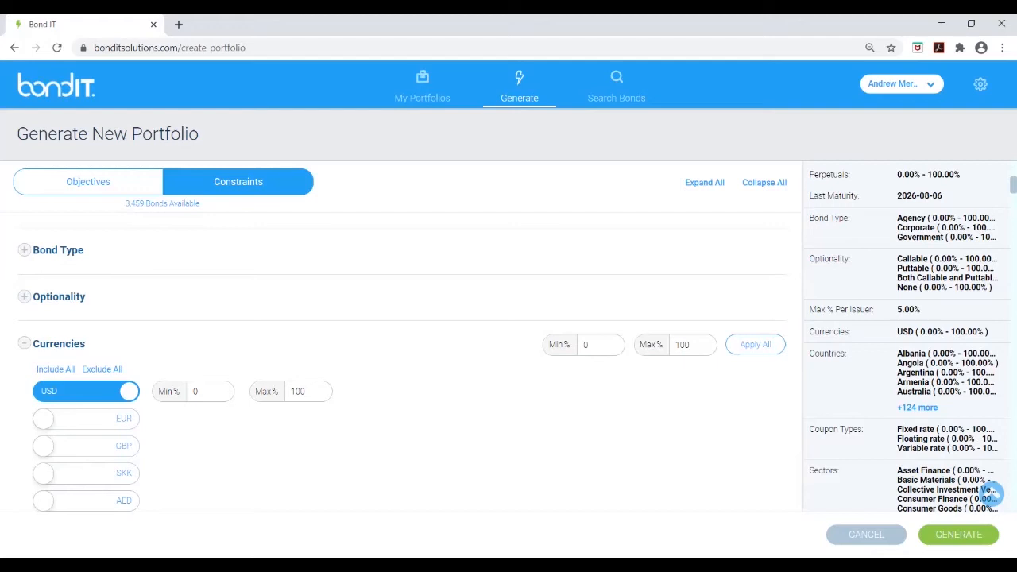
Exclude Argentina from the countries constraint
{"action": "left_click", "coordinate": [24, 343]}
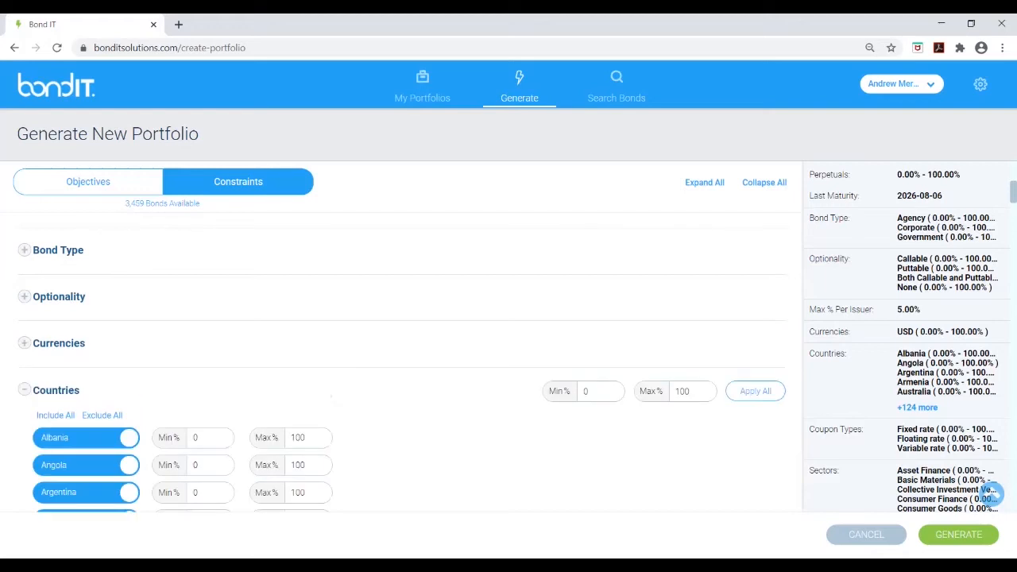
{"action": "scroll", "coordinate": [397, 333], "scroll_direction": "down", "scroll_amount": 1}
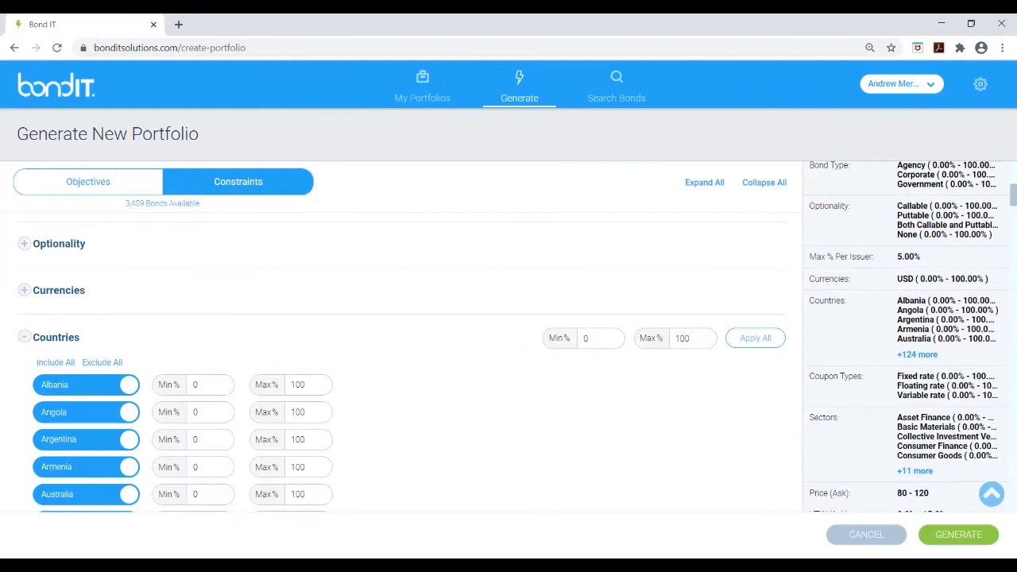
{"action": "left_click", "coordinate": [87, 439]}
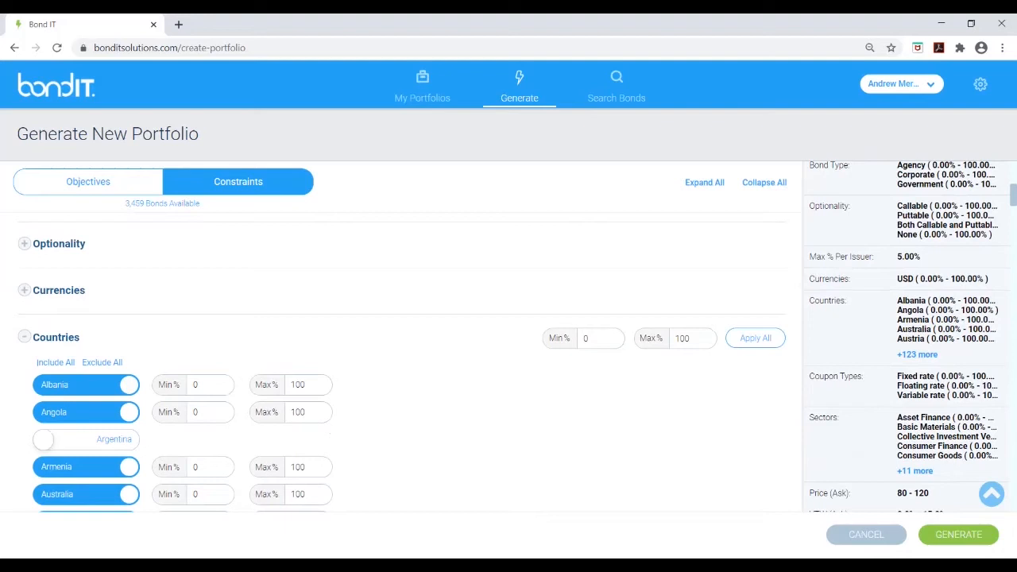
Exclude variable-rate and floating-rate coupon types, keeping only fixed rate
{"action": "left_click", "coordinate": [24, 337]}
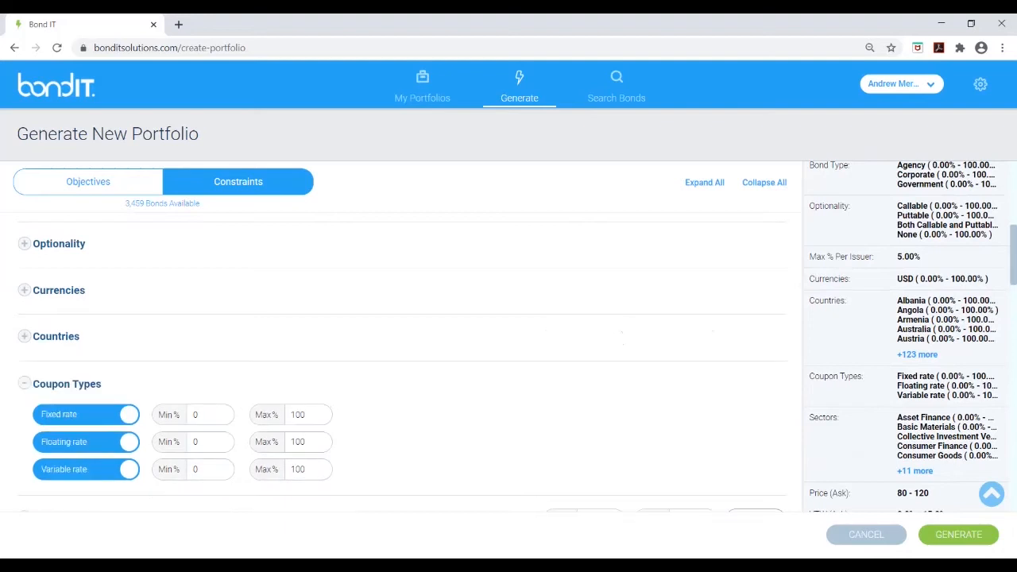
{"action": "left_click", "coordinate": [86, 470]}
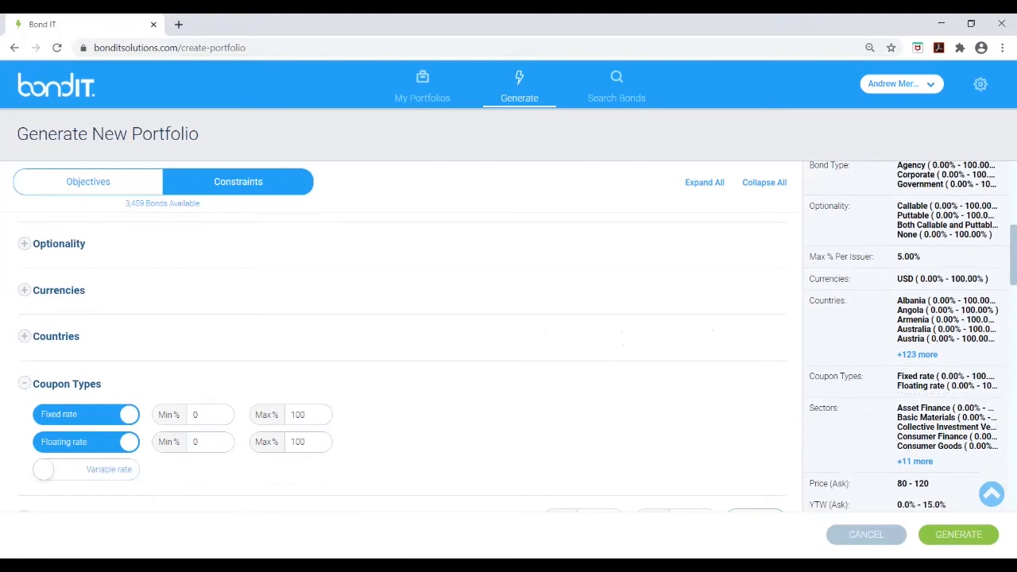
{"action": "left_click", "coordinate": [86, 442]}
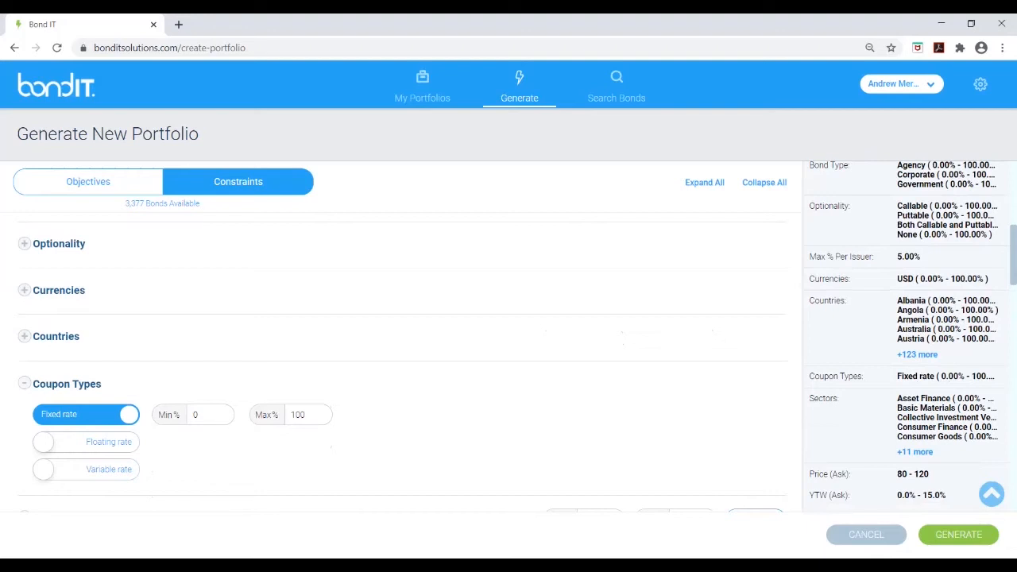
Apply a maximum of 20% to all sectors
{"action": "left_click", "coordinate": [25, 383]}
{"action": "scroll", "coordinate": [397, 333], "scroll_direction": "down", "scroll_amount": 2}
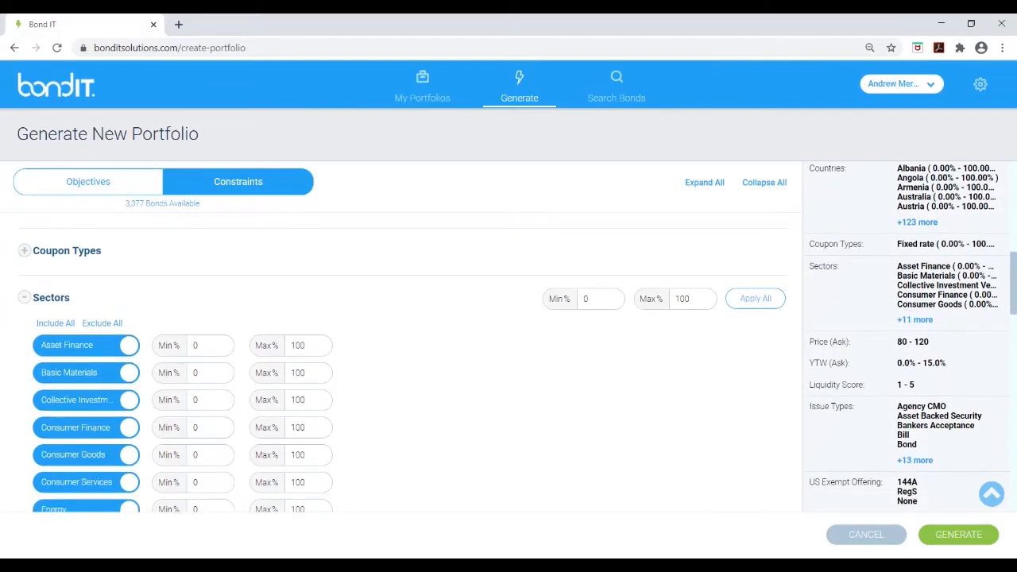
{"action": "double_click", "coordinate": [683, 299]}
{"action": "type", "text": "20"}
{"action": "left_click", "coordinate": [755, 299]}
{"action": "scroll", "coordinate": [517, 337], "scroll_direction": "down", "scroll_amount": 1}
{"action": "left_click", "coordinate": [85, 458]}
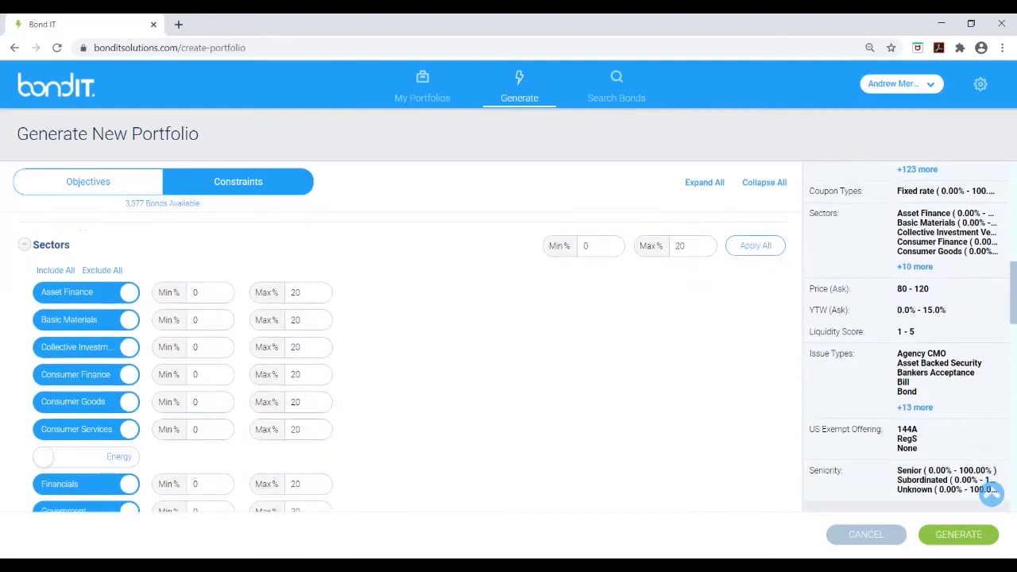
{"action": "left_click", "coordinate": [86, 457]}
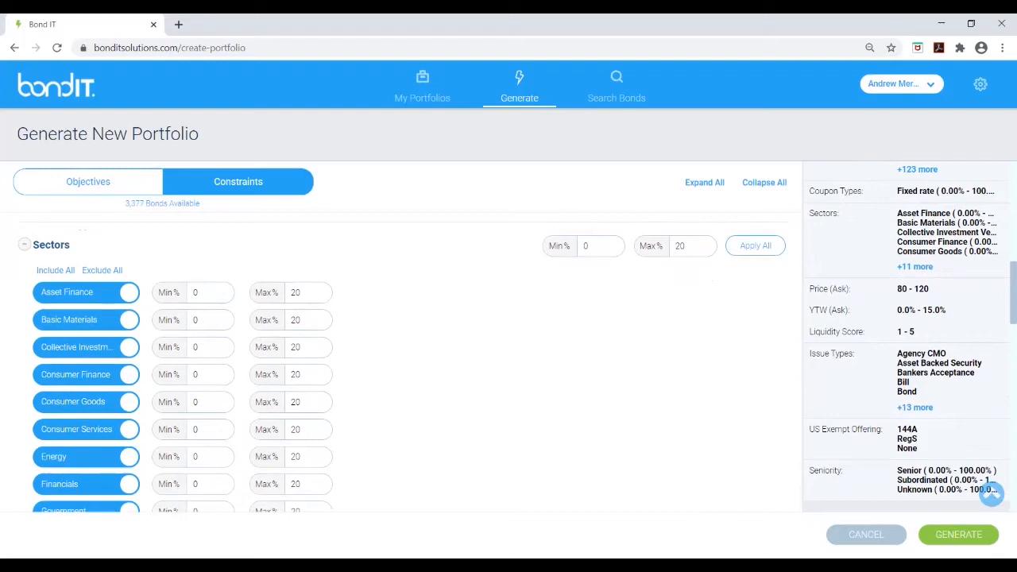
Lower the maximum ask price bond limit to 118
{"action": "scroll", "coordinate": [508, 337], "scroll_direction": "down", "scroll_amount": 5}
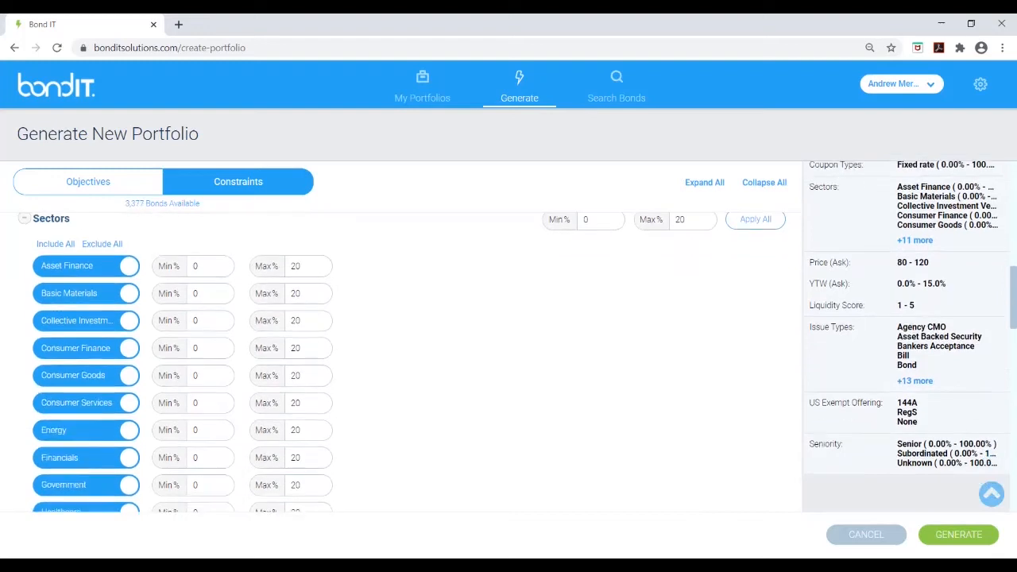
{"action": "scroll", "coordinate": [509, 337], "scroll_direction": "down", "scroll_amount": 2}
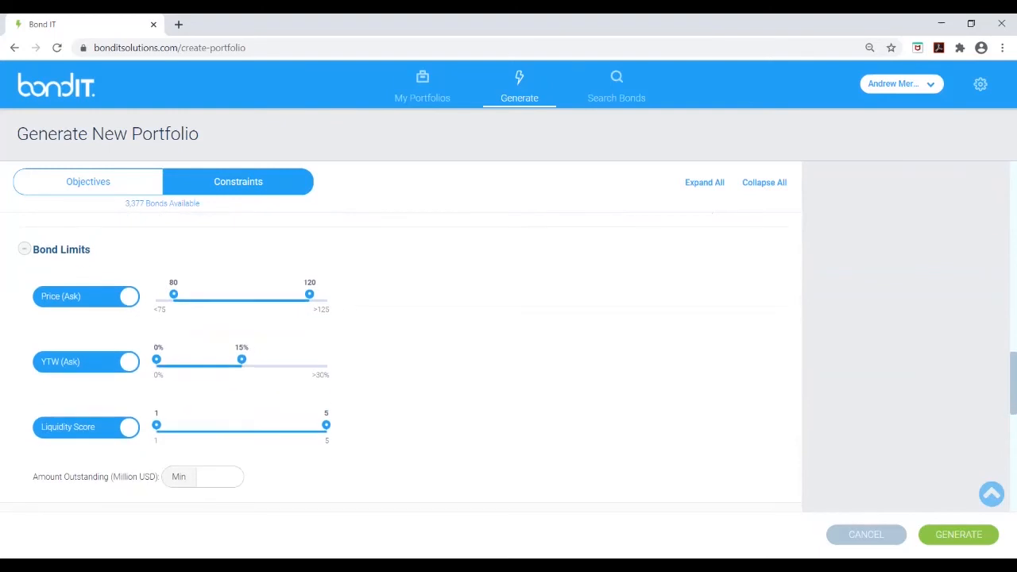
{"action": "left_click_drag", "start_coordinate": [310, 294], "coordinate": [302, 294]}
Set the minimum amount outstanding to 500 million USD
{"action": "scroll", "coordinate": [302, 293], "scroll_direction": "down", "scroll_amount": 1}
{"action": "left_click", "coordinate": [208, 451]}
{"action": "type", "text": "500"}
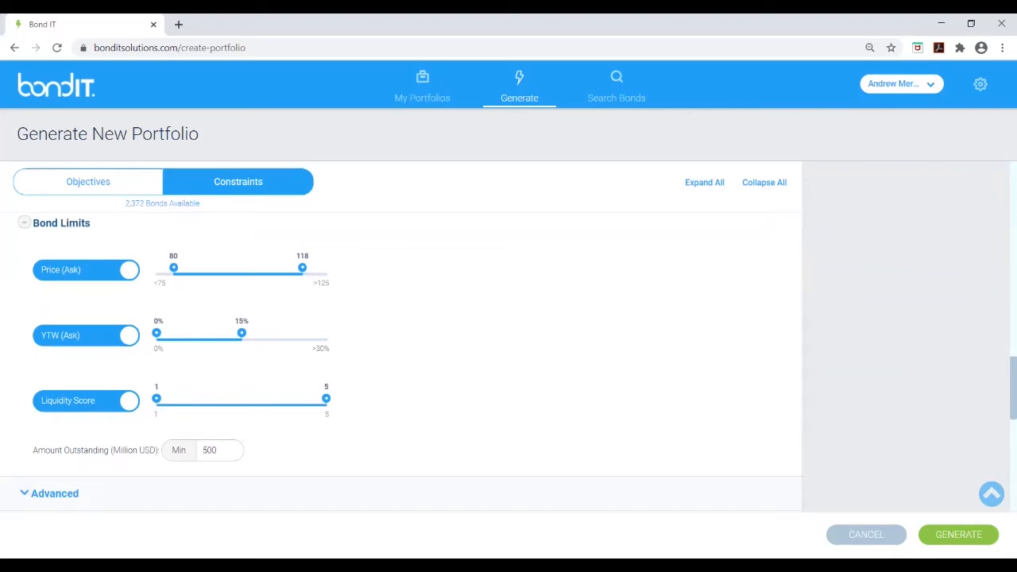
{"action": "scroll", "coordinate": [401, 349], "scroll_direction": "down", "scroll_amount": 1}
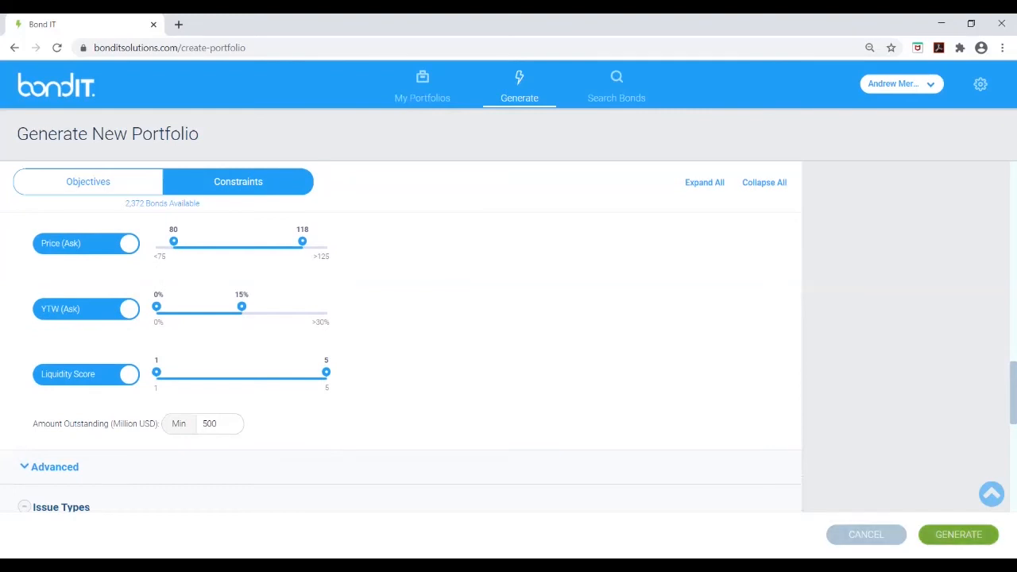
Generate the portfolio and open the newly generated proposal
{"action": "left_click", "coordinate": [958, 534]}
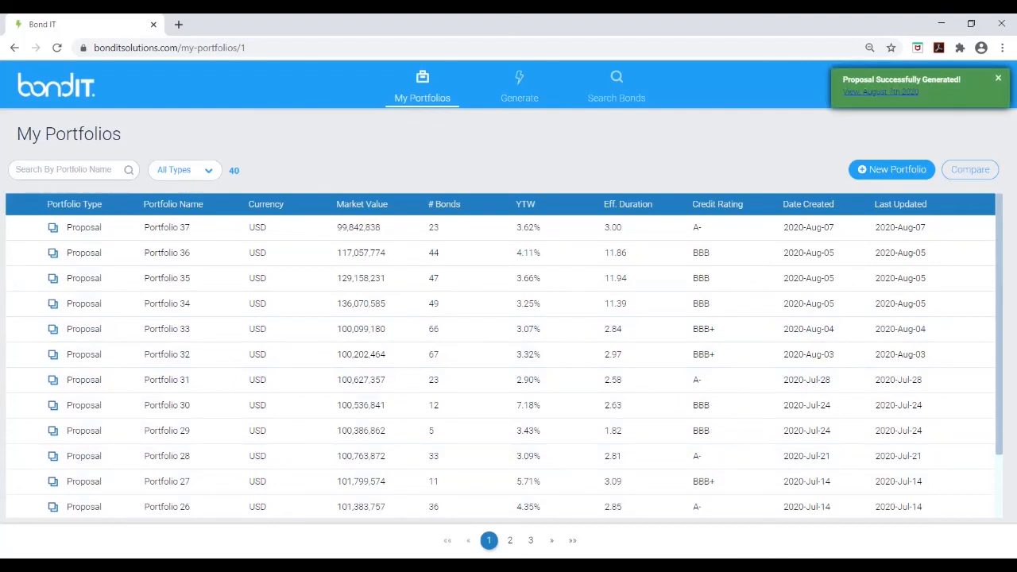
{"action": "left_click", "coordinate": [880, 92]}
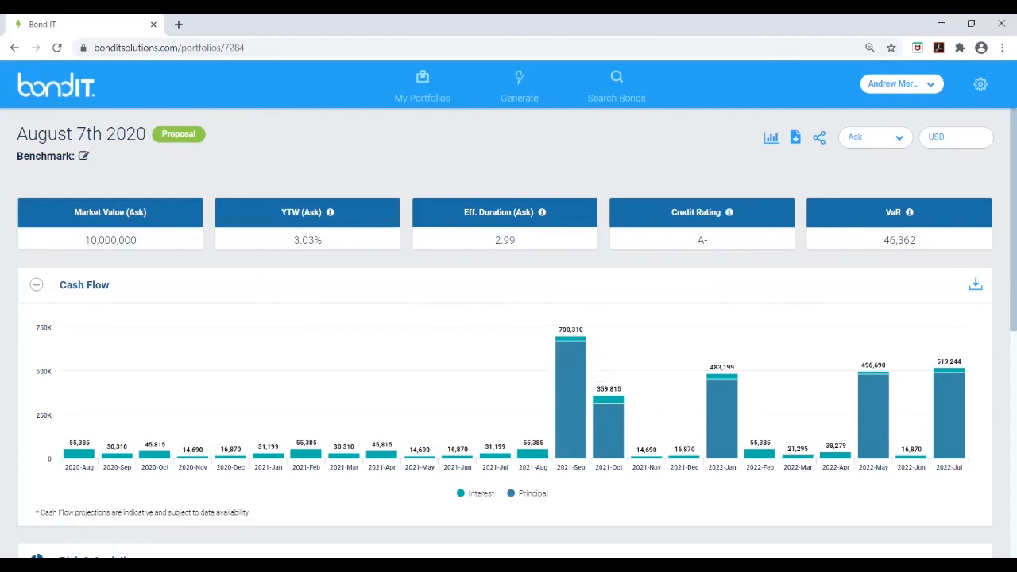
Review the proposal's cash flow chart, risk and analytics, security list and requested versus actual constraints
{"action": "scroll", "coordinate": [509, 334], "scroll_direction": "down", "scroll_amount": 3}
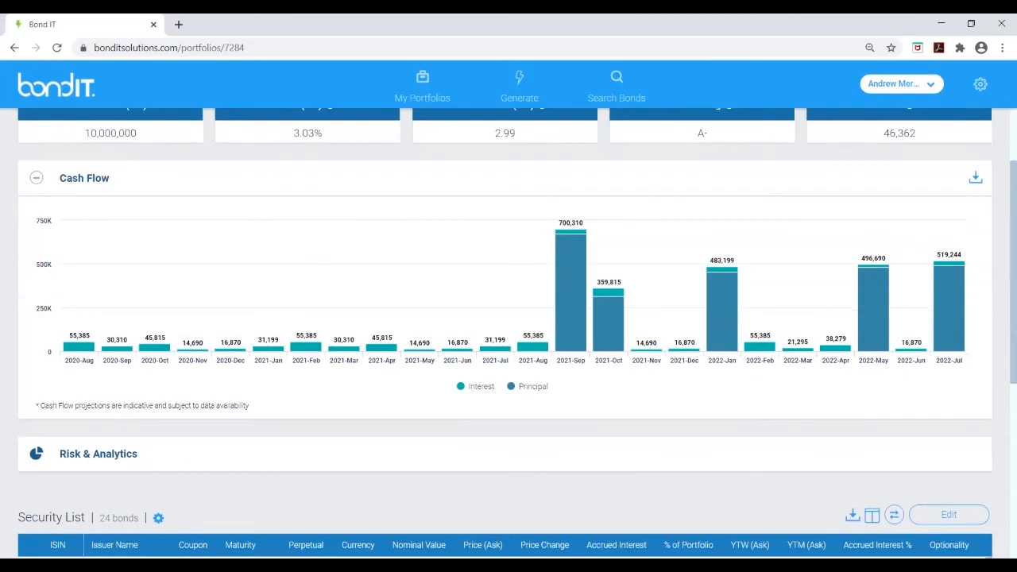
{"action": "left_click", "coordinate": [37, 454]}
{"action": "scroll", "coordinate": [508, 334], "scroll_direction": "down", "scroll_amount": 3}
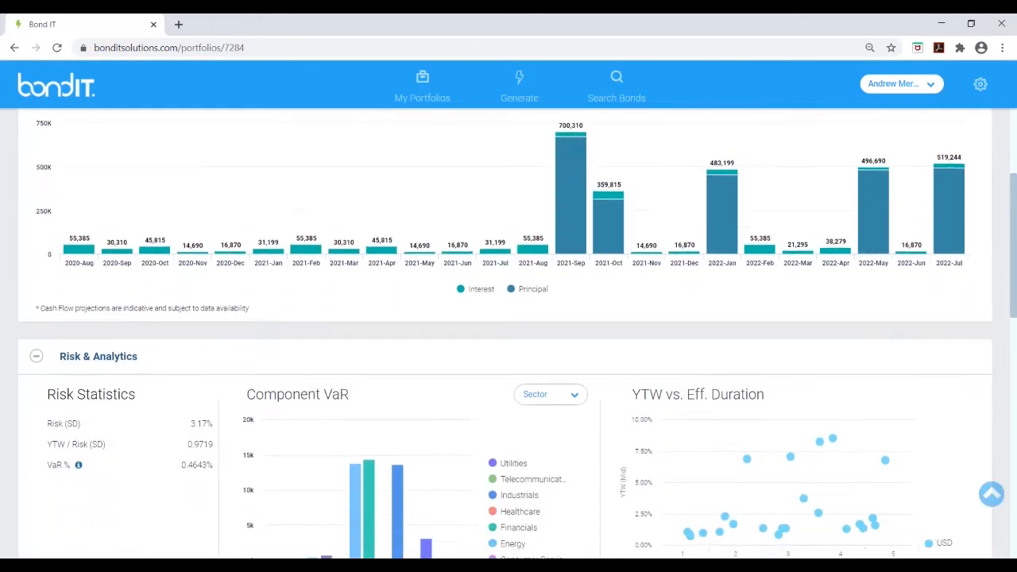
{"action": "scroll", "coordinate": [509, 334], "scroll_direction": "down", "scroll_amount": 3}
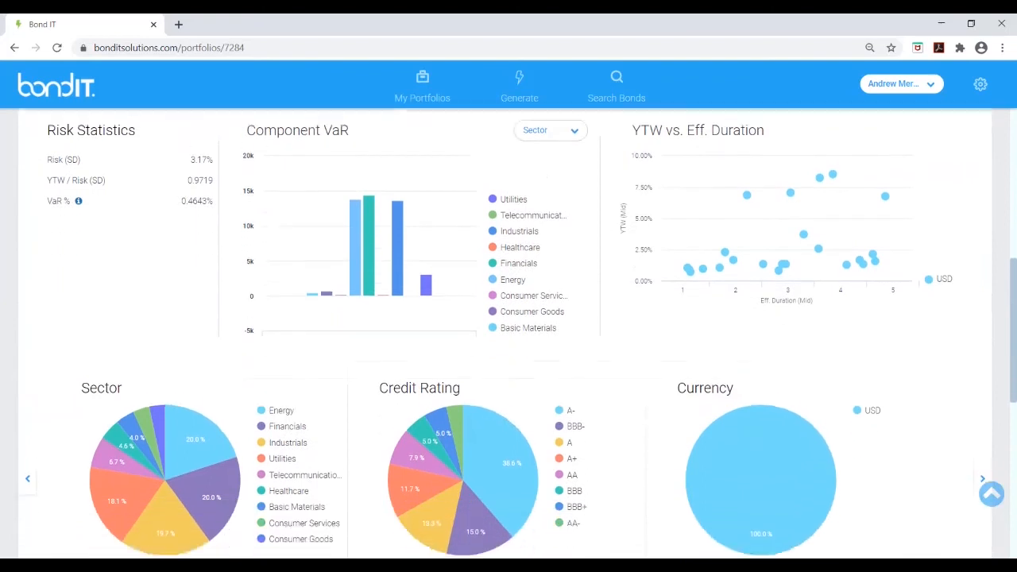
{"action": "scroll", "coordinate": [509, 334], "scroll_direction": "down", "scroll_amount": 3}
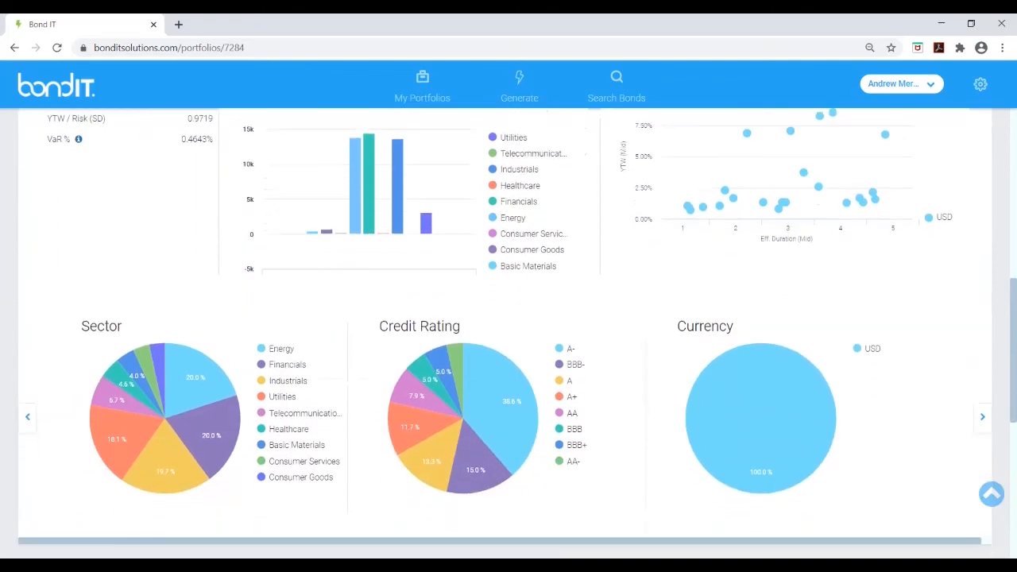
{"action": "scroll", "coordinate": [508, 334], "scroll_direction": "down", "scroll_amount": 3}
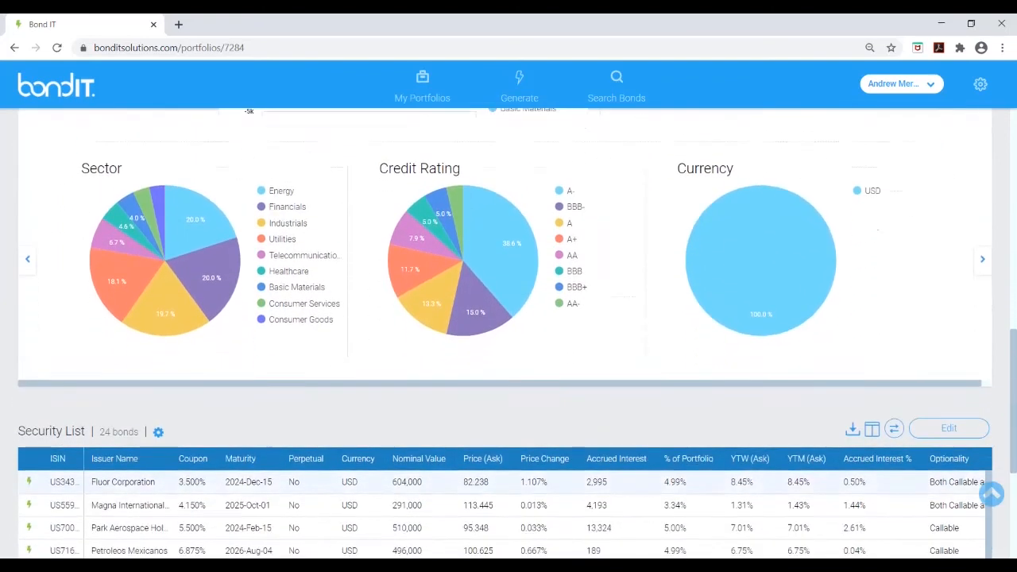
{"action": "scroll", "coordinate": [508, 333], "scroll_direction": "down", "scroll_amount": 1}
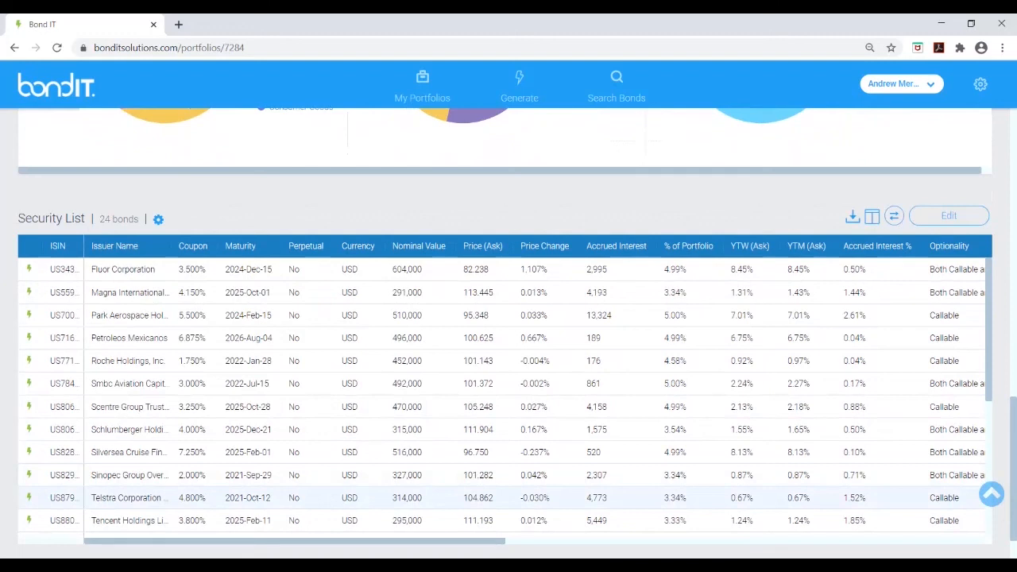
{"action": "scroll", "coordinate": [508, 333], "scroll_direction": "down", "scroll_amount": 1}
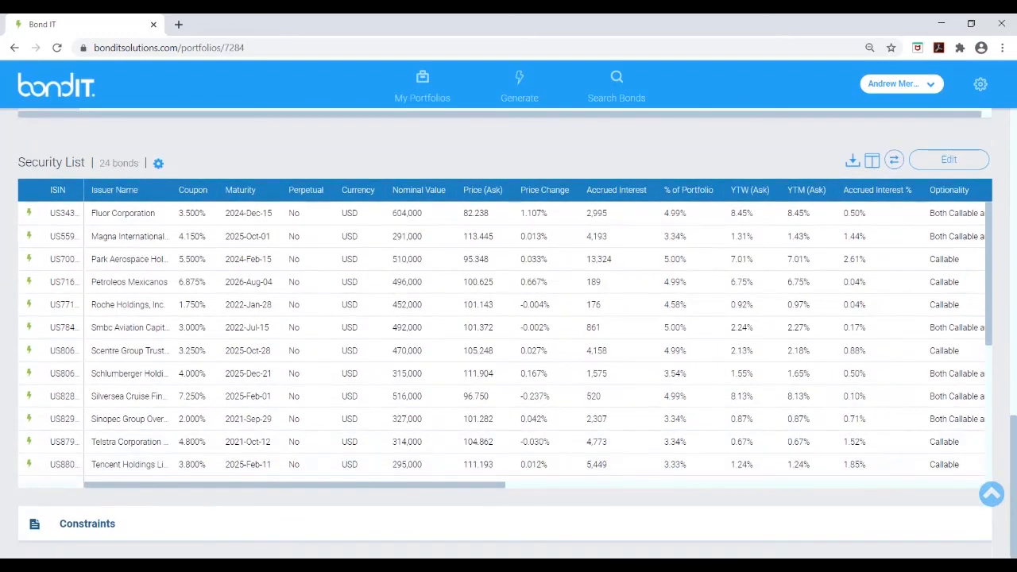
{"action": "scroll", "coordinate": [508, 333], "scroll_direction": "down", "scroll_amount": 4}
{"action": "scroll", "coordinate": [310, 486], "scroll_direction": "down", "scroll_amount": 3}
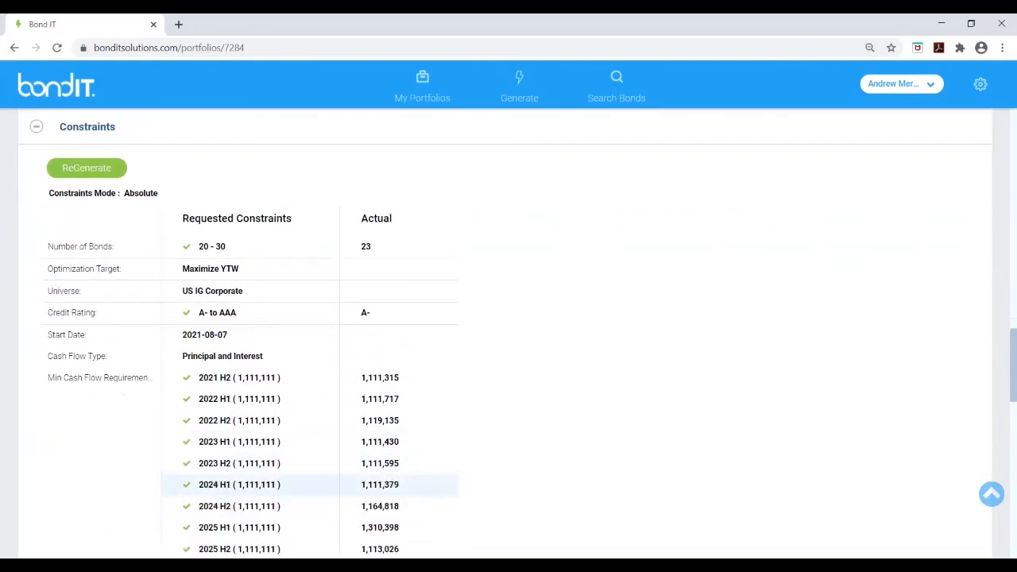
{"action": "scroll", "coordinate": [505, 338], "scroll_direction": "down", "scroll_amount": 1}
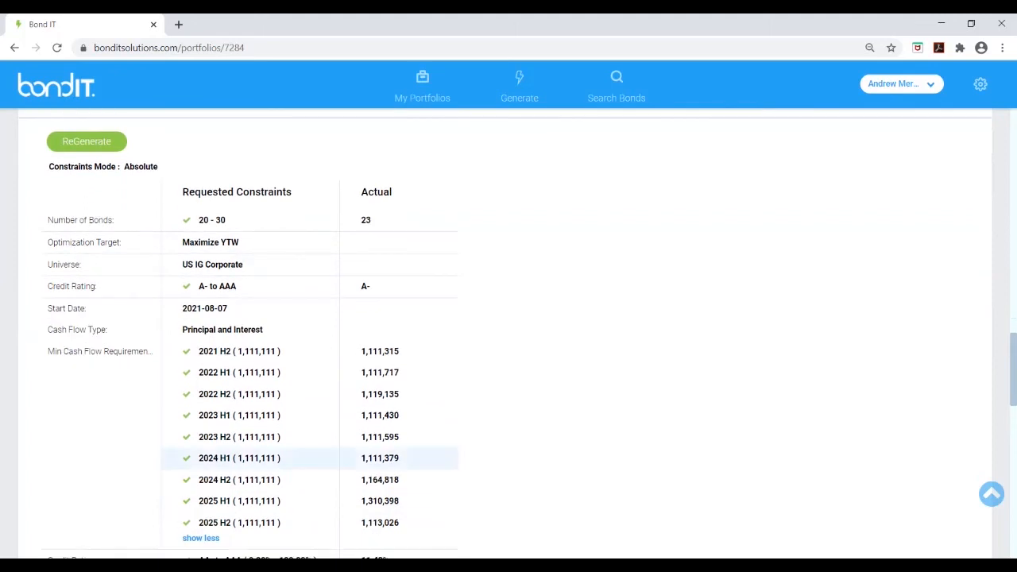